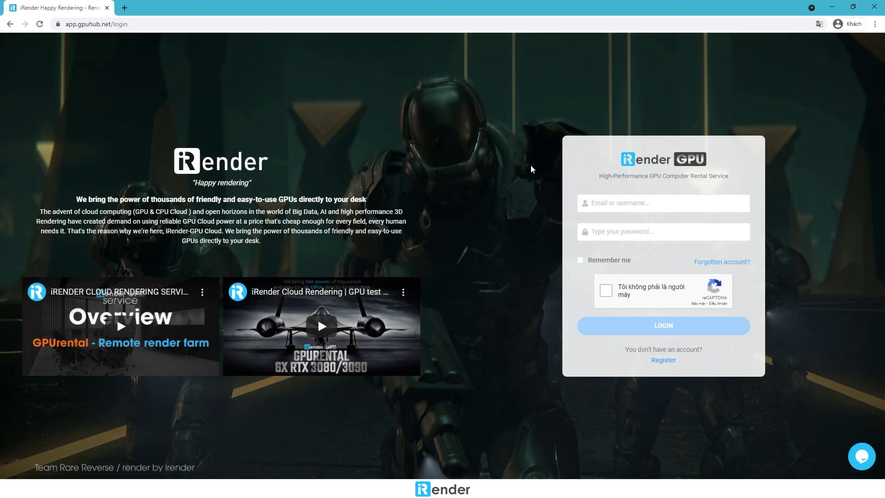
Log in with the account username and password, passing the reCAPTCHA check, and open the GPUHub machine list.
{"action": "left_click", "coordinate": [608, 203]}
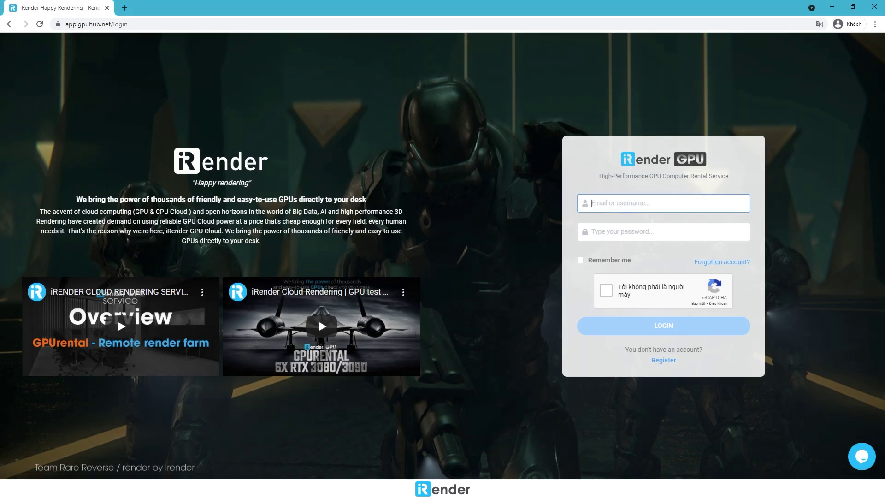
{"action": "type", "text": "hoang"}
{"action": "key", "text": "Tab"}
{"action": "type", "text": "•"}
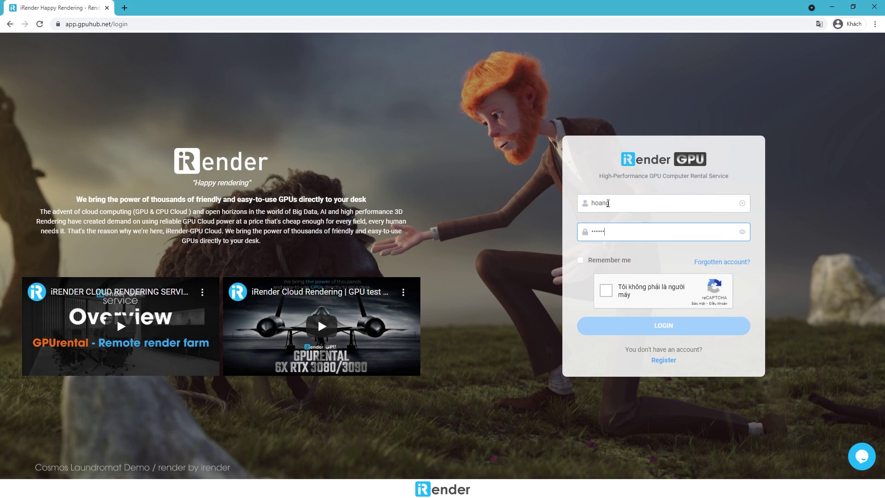
{"action": "left_click", "coordinate": [607, 291]}
{"action": "left_click", "coordinate": [612, 319]}
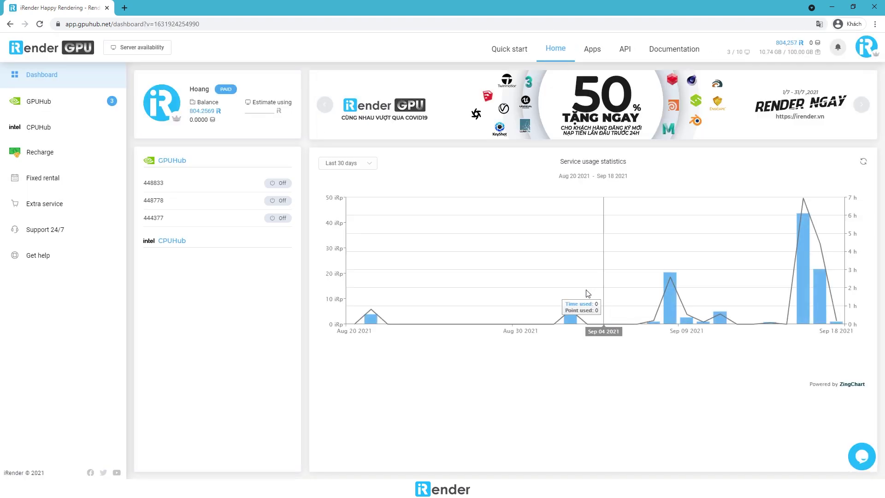
{"action": "left_click", "coordinate": [75, 127]}
{"action": "left_click", "coordinate": [74, 111]}
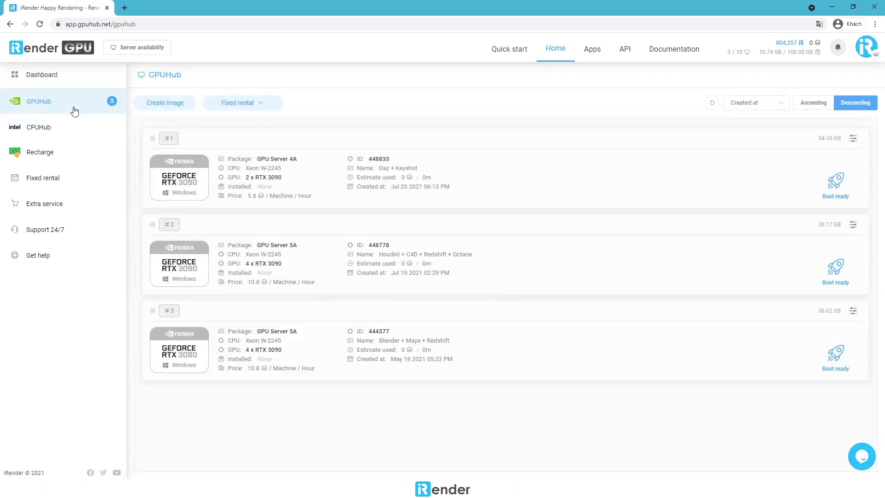
Review the single-card and 2x - 4x card server packages offered for a new image, without creating one.
{"action": "left_click", "coordinate": [160, 107]}
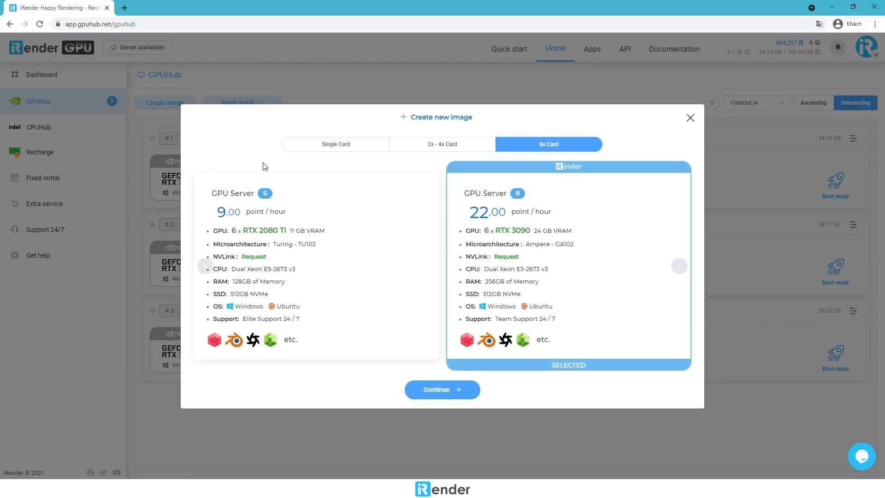
{"action": "left_click", "coordinate": [395, 144]}
{"action": "left_click", "coordinate": [364, 146]}
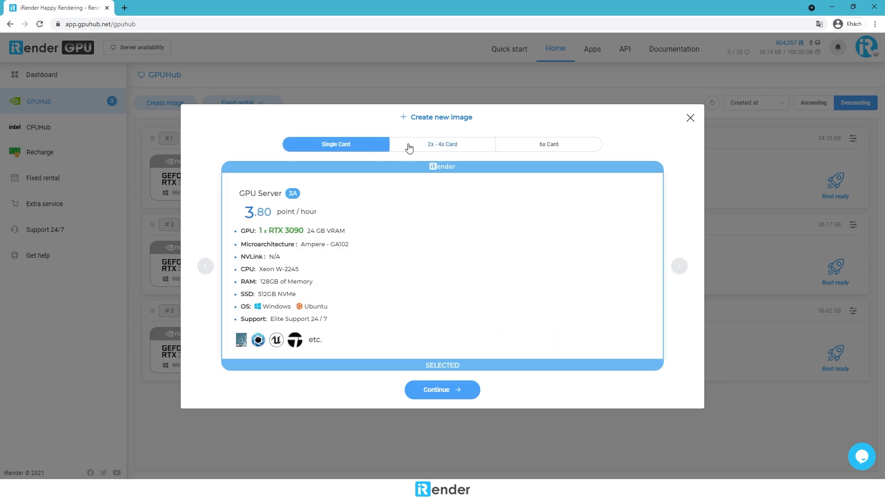
{"action": "left_click", "coordinate": [410, 147]}
{"action": "left_click", "coordinate": [417, 221]}
{"action": "left_click", "coordinate": [570, 221]}
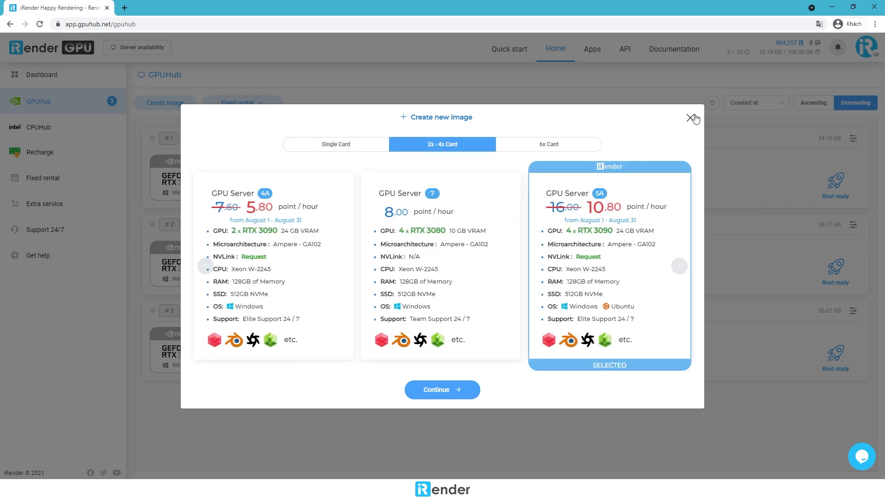
{"action": "left_click", "coordinate": [690, 118]}
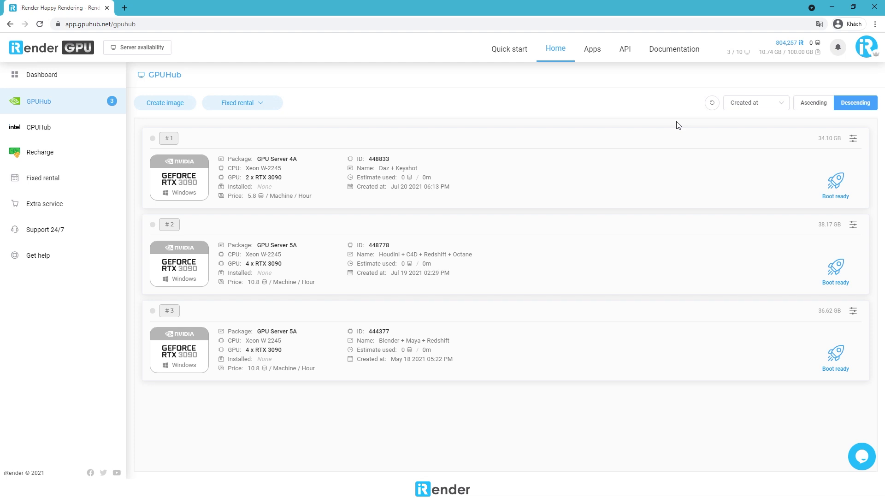
Launch GpuHub Sync from the local desktop and open the C4d folder in Your Storage (Z:).
{"action": "left_click", "coordinate": [763, 480]}
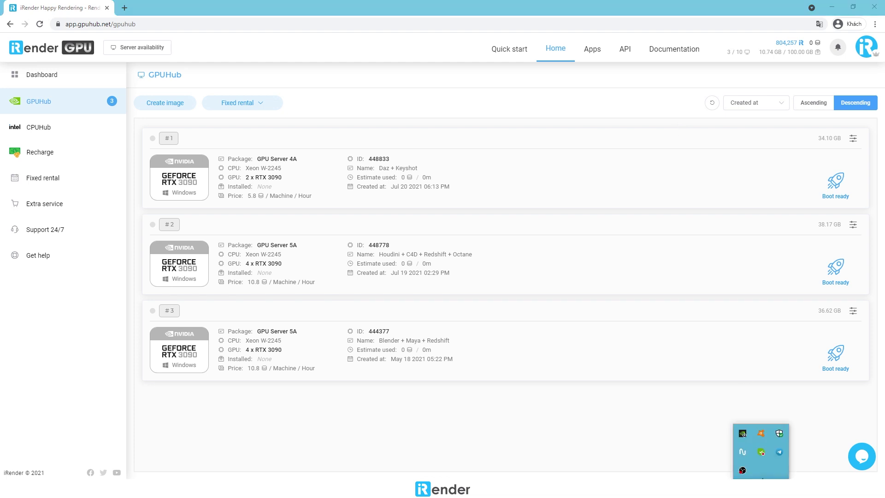
{"action": "left_click", "coordinate": [762, 269]}
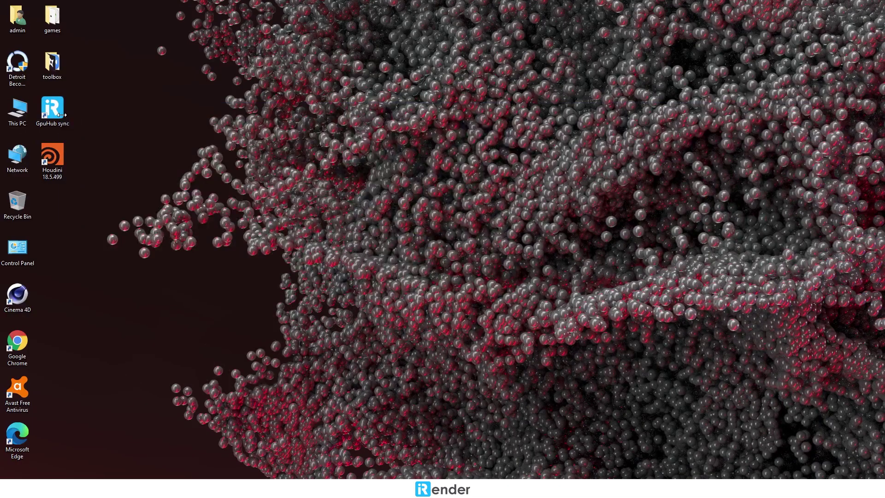
{"action": "double_click", "coordinate": [52, 108]}
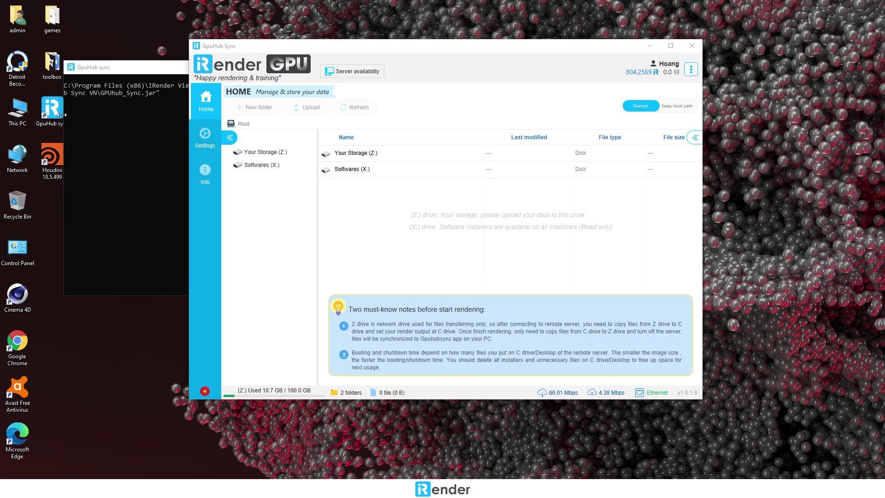
{"action": "left_click", "coordinate": [257, 151]}
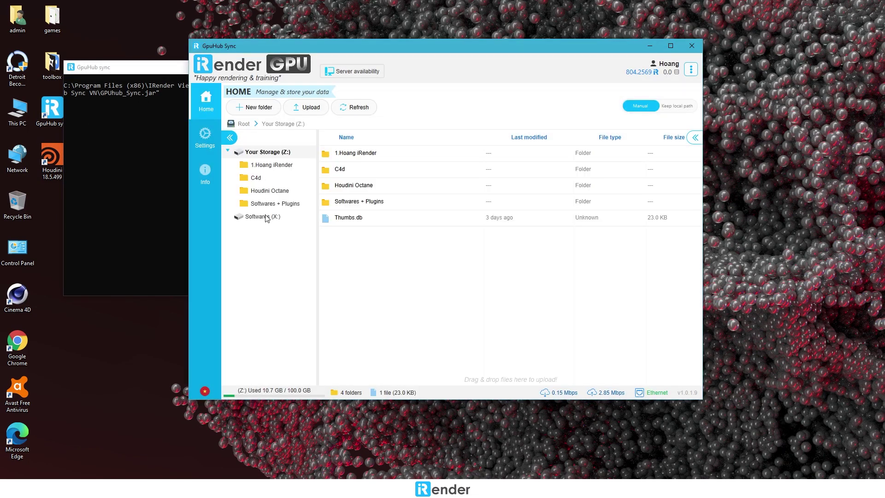
{"action": "double_click", "coordinate": [346, 169]}
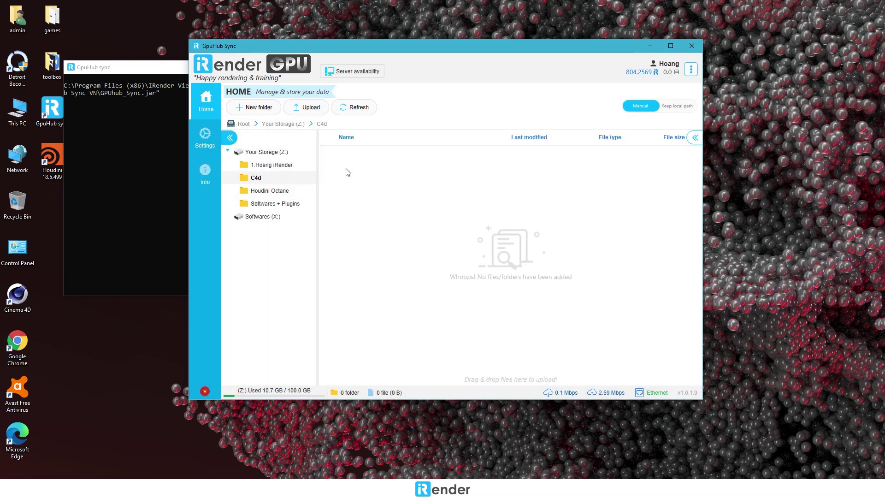
Upload the C4dTestScene folder from the local Cycle4D folder into the C4d storage folder.
{"action": "key", "text": "alt+Tab"}
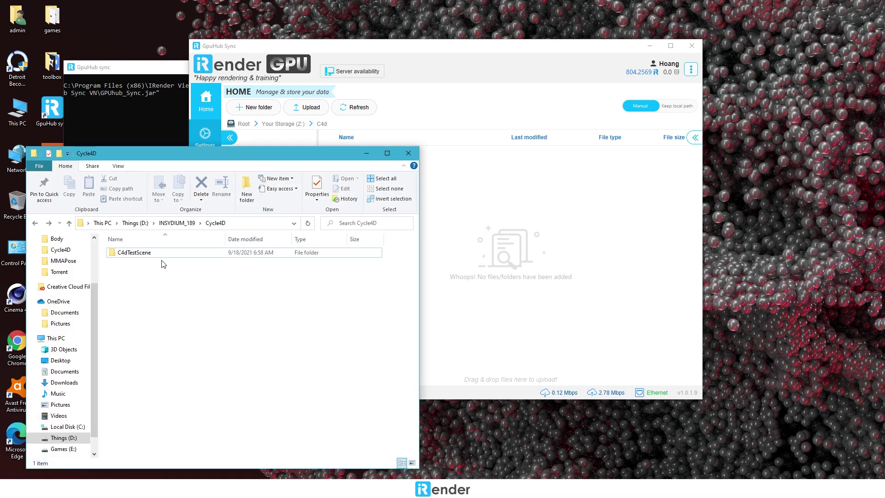
{"action": "left_click", "coordinate": [134, 253]}
{"action": "left_click_drag", "start_coordinate": [395, 47], "coordinate": [530, 74]}
{"action": "left_click_drag", "start_coordinate": [134, 253], "coordinate": [549, 259]}
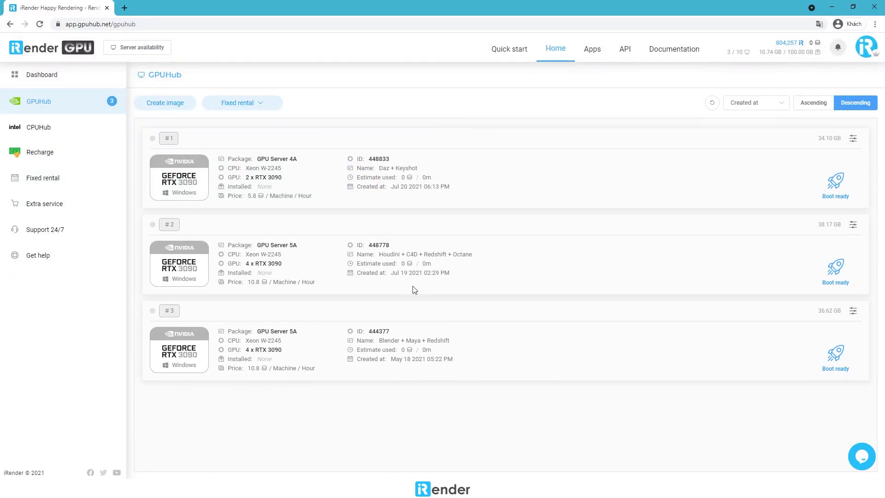
Boot the GPU Server 5A machine named Houdini + C4D + Redshift + Octane from the GPUHub page.
{"action": "left_click", "coordinate": [835, 270]}
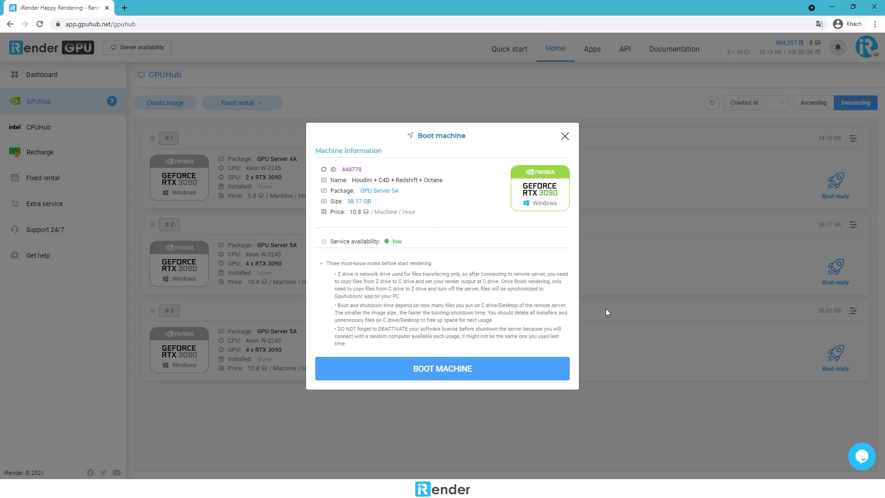
{"action": "left_click", "coordinate": [510, 374]}
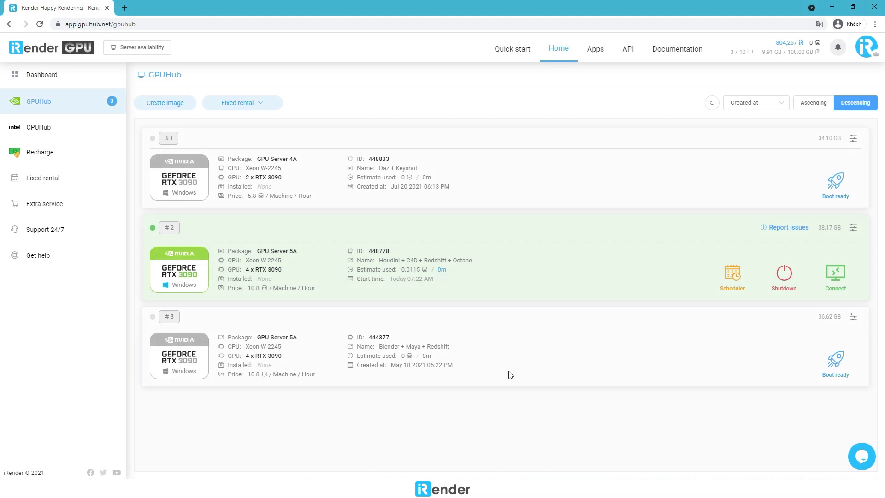
Download and open the booted machine's remote desktop file, and connect to the server with the account password.
{"action": "left_click", "coordinate": [829, 286]}
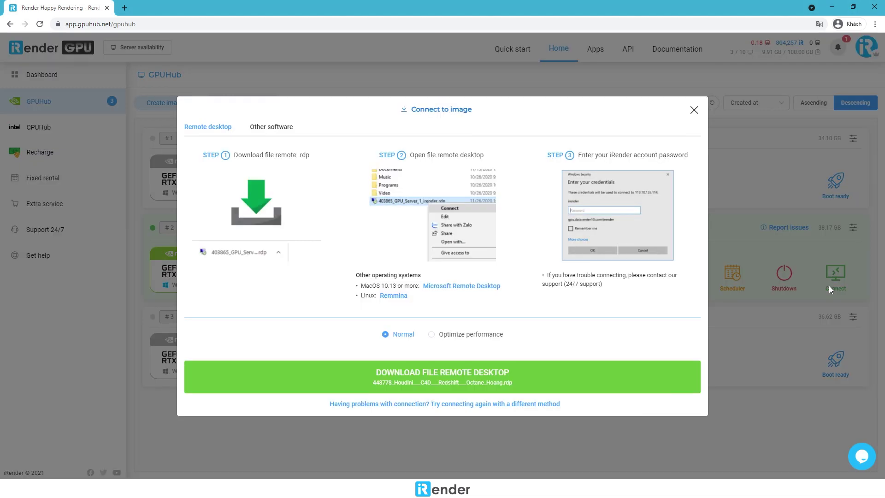
{"action": "left_click", "coordinate": [652, 381]}
{"action": "left_click", "coordinate": [54, 466]}
{"action": "left_click", "coordinate": [501, 303]}
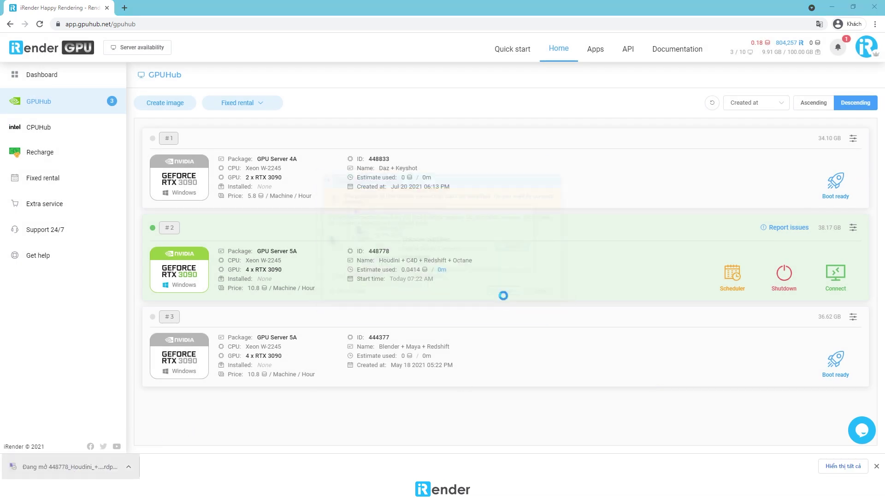
{"action": "type", "text": "************"}
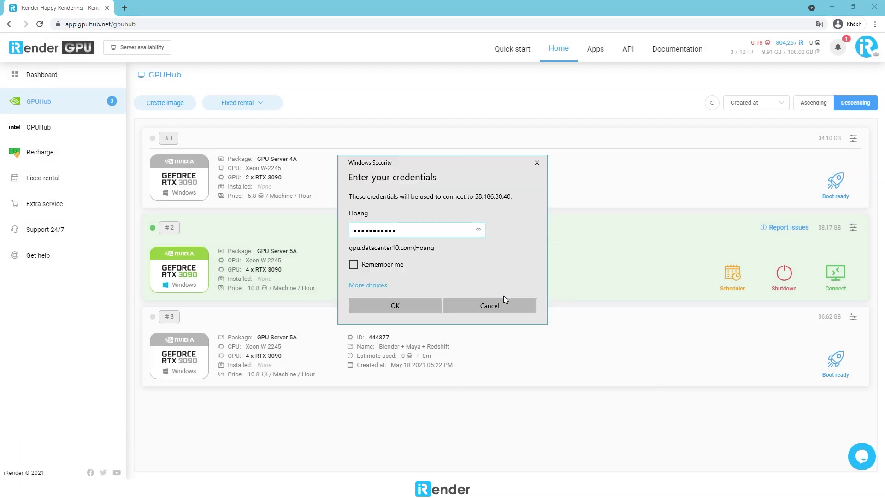
{"action": "left_click", "coordinate": [429, 306]}
{"action": "left_click", "coordinate": [461, 319]}
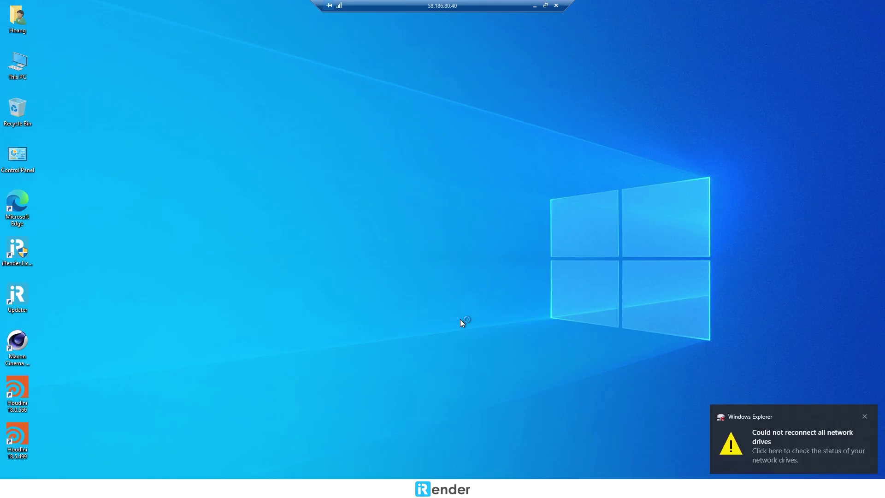
{"action": "left_click", "coordinate": [865, 416]}
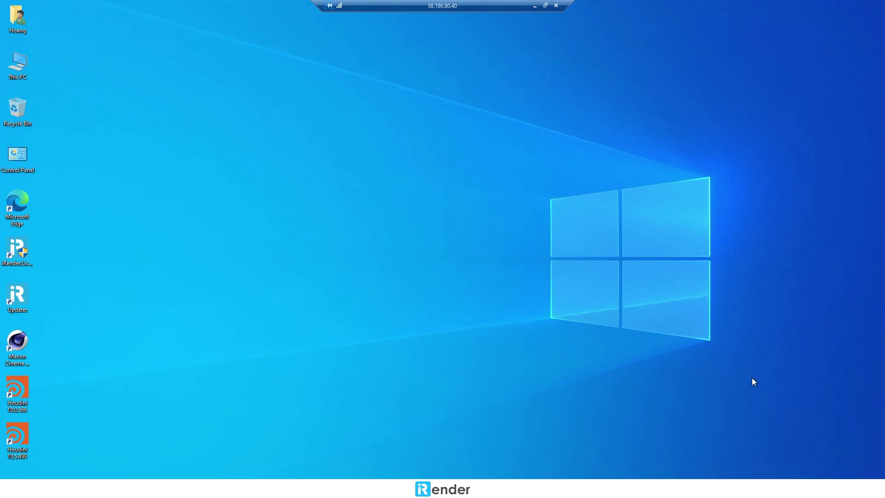
Copy the C4dTestScene folder from the C4d folder on Storage (Z:) to the remote desktop.
{"action": "double_click", "coordinate": [26, 68]}
{"action": "left_click", "coordinate": [438, 301]}
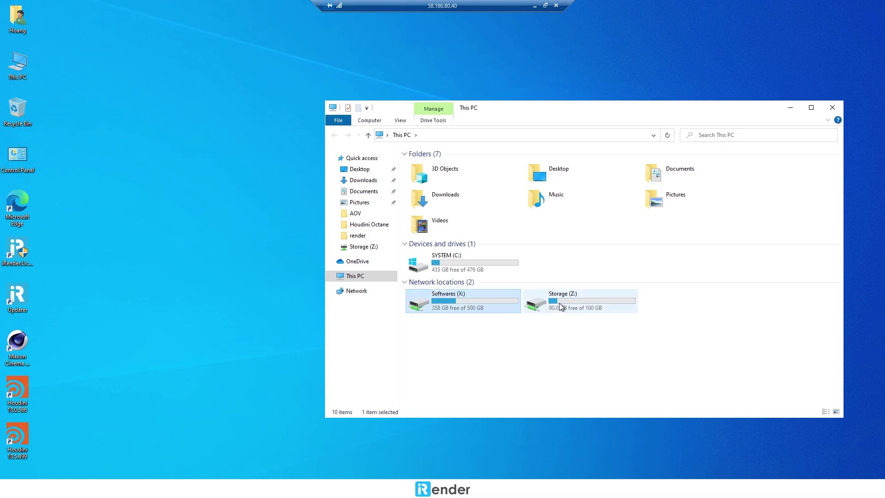
{"action": "left_click", "coordinate": [562, 296]}
{"action": "double_click", "coordinate": [571, 299]}
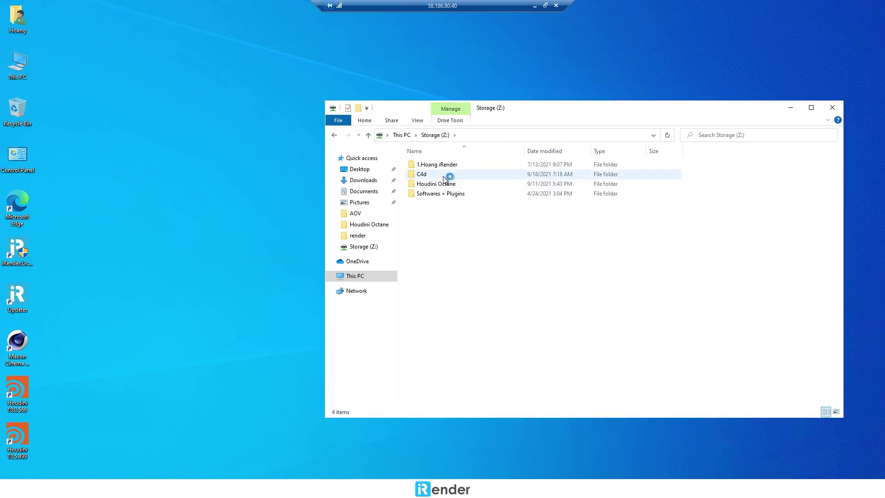
{"action": "double_click", "coordinate": [474, 179]}
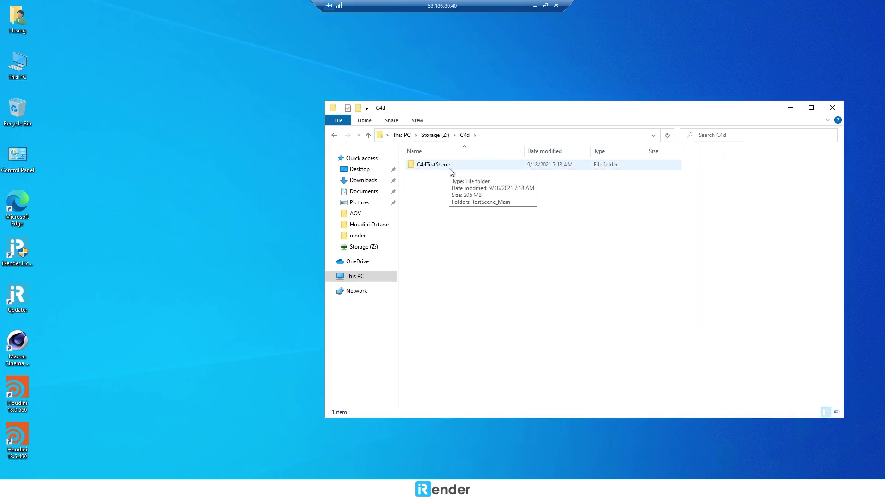
{"action": "left_click", "coordinate": [433, 162]}
{"action": "left_click_drag", "start_coordinate": [434, 162], "coordinate": [74, 47]}
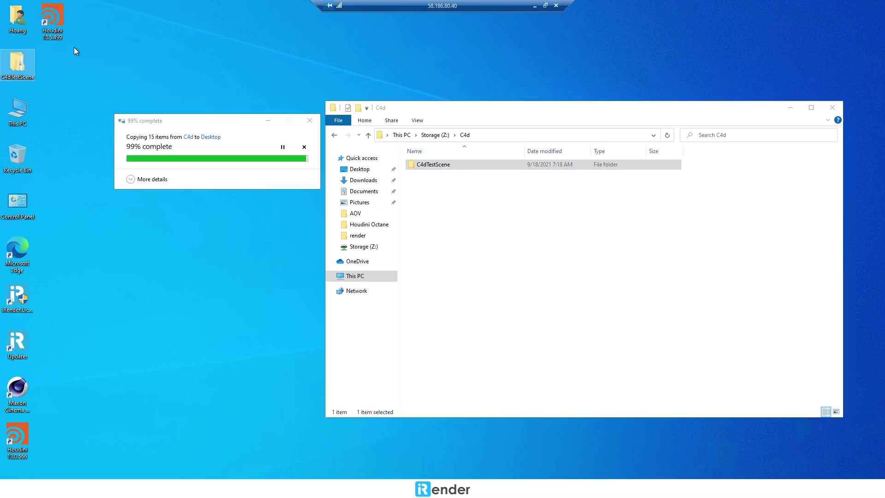
Open TestScene_Main.c4d from the copied C4dTestScene folder in Cinema 4D and dismiss the Quick Start dialog.
{"action": "left_click", "coordinate": [832, 107]}
{"action": "double_click", "coordinate": [22, 70]}
{"action": "double_click", "coordinate": [436, 164]}
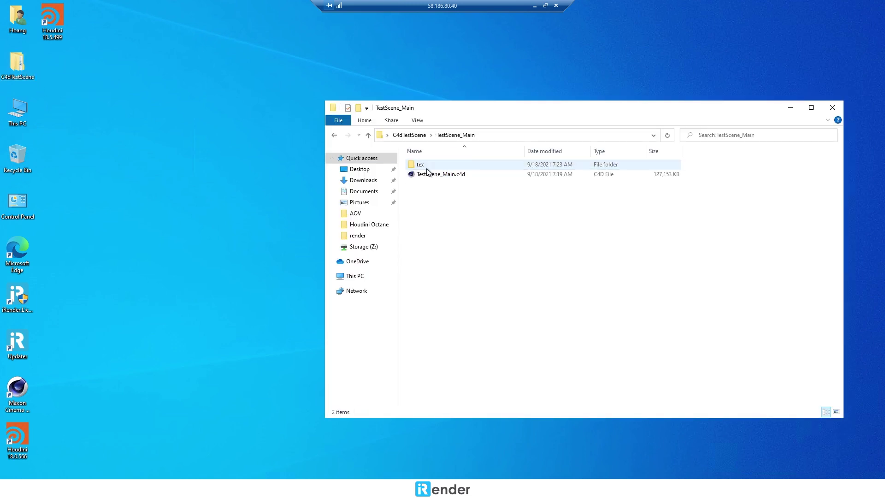
{"action": "right_click", "coordinate": [427, 174]}
{"action": "left_click", "coordinate": [441, 180]}
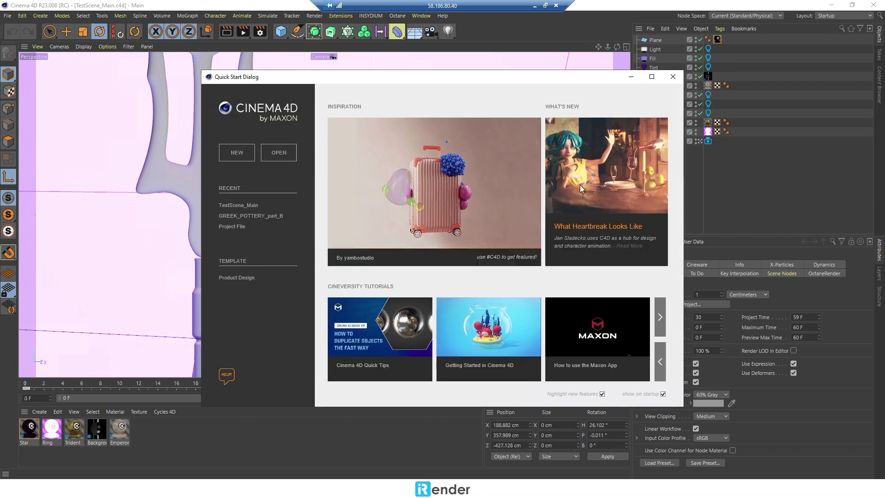
{"action": "left_click", "coordinate": [673, 77]}
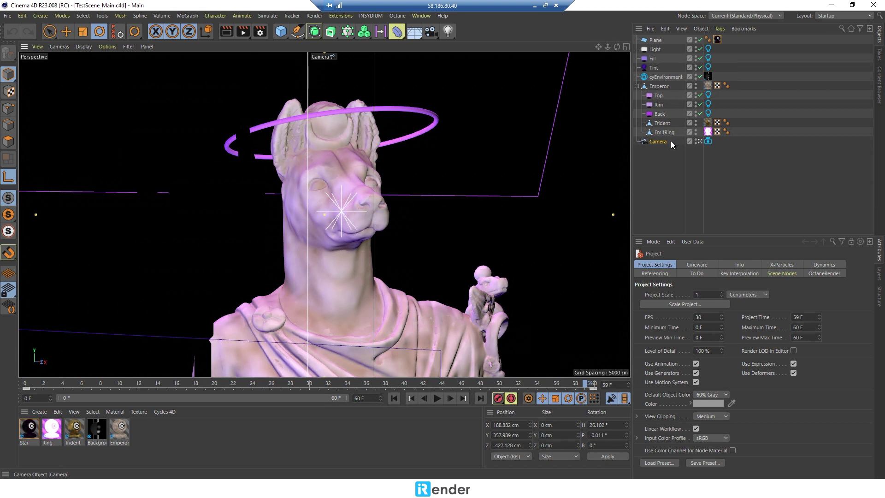
Check the Camera view in an enlarged Cycles 4D Real-Time Preview, with the Cycles 4D commands detached as a floating palette.
{"action": "left_click", "coordinate": [700, 142]}
{"action": "left_click", "coordinate": [700, 142]}
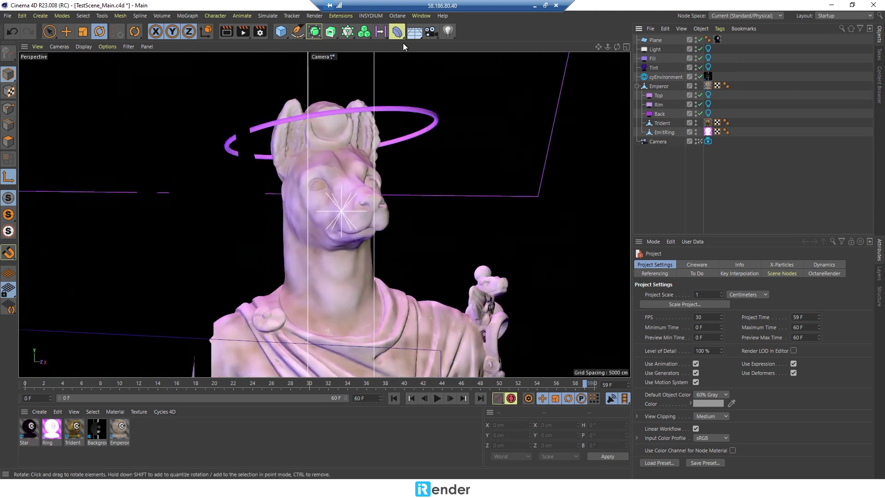
{"action": "left_click", "coordinate": [372, 15]}
{"action": "mouse_move", "coordinate": [392, 64]}
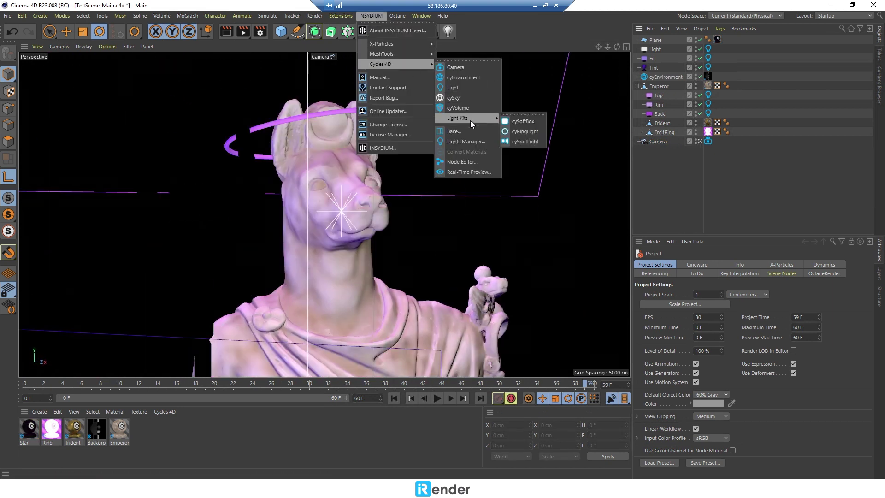
{"action": "left_click", "coordinate": [464, 59]}
{"action": "left_click_drag", "start_coordinate": [464, 60], "coordinate": [74, 226]}
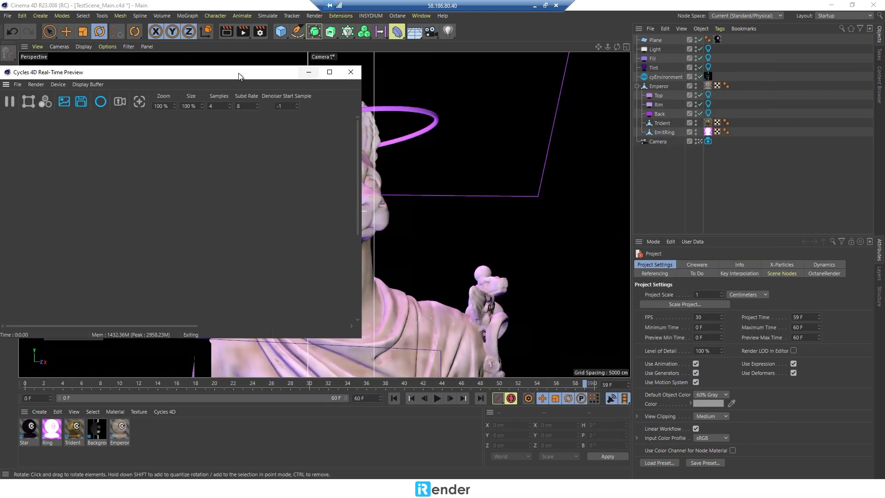
{"action": "left_click_drag", "start_coordinate": [523, 354], "coordinate": [707, 429]}
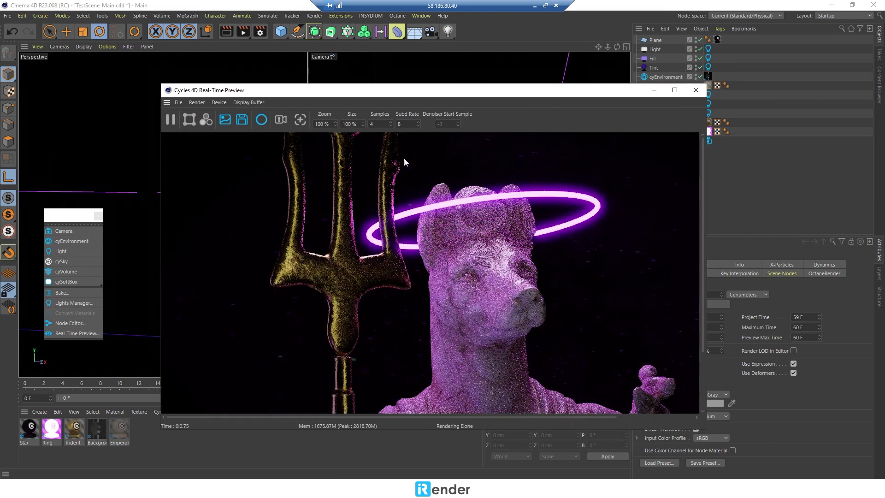
{"action": "left_click", "coordinate": [694, 90]}
Add the current scene to the Render Queue, saving the project changes.
{"action": "left_click", "coordinate": [314, 16]}
{"action": "left_click", "coordinate": [332, 61]}
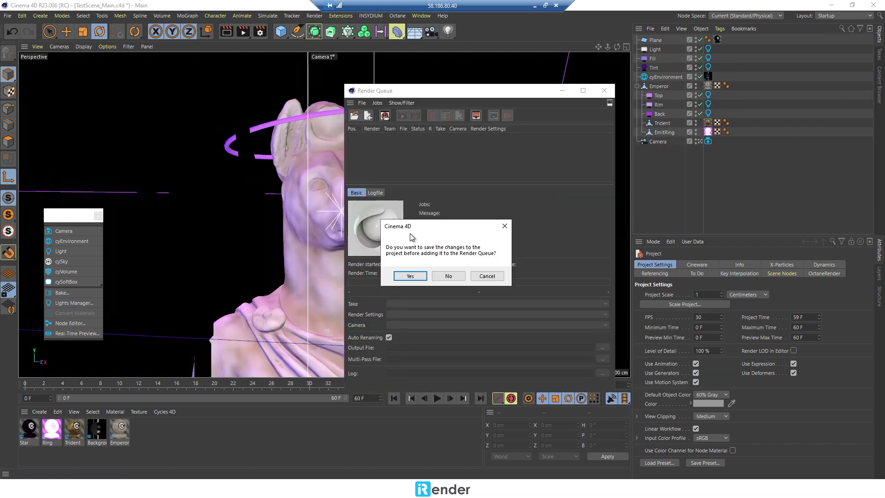
{"action": "left_click", "coordinate": [410, 278]}
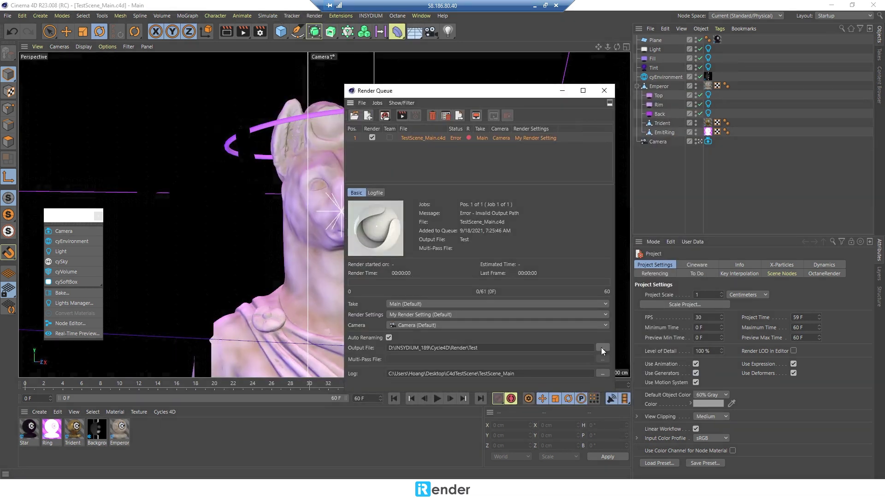
Set the job's output file to Test inside a new Render folder in TestScene_Main and start rendering the queue.
{"action": "left_click", "coordinate": [602, 351]}
{"action": "key", "text": "ctrl+shift+n"}
{"action": "type", "text": "Render"}
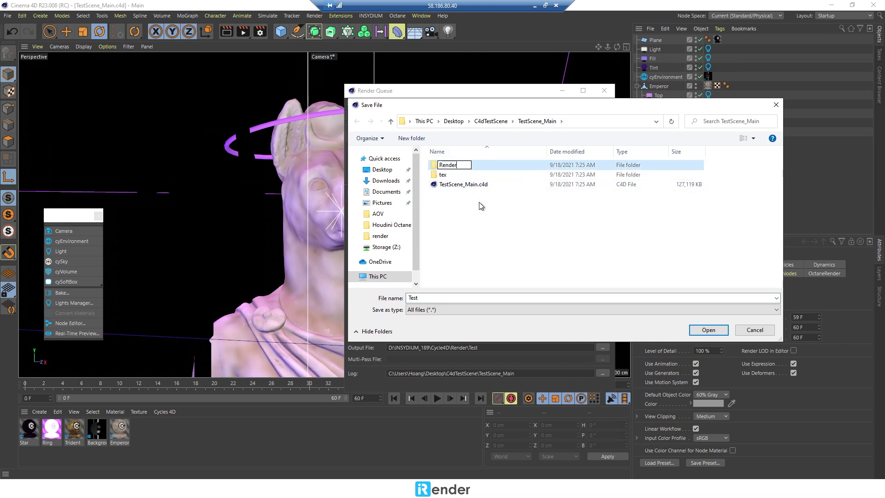
{"action": "key", "text": "Return"}
{"action": "left_click", "coordinate": [708, 330]}
{"action": "left_click", "coordinate": [709, 329]}
{"action": "left_click", "coordinate": [403, 116]}
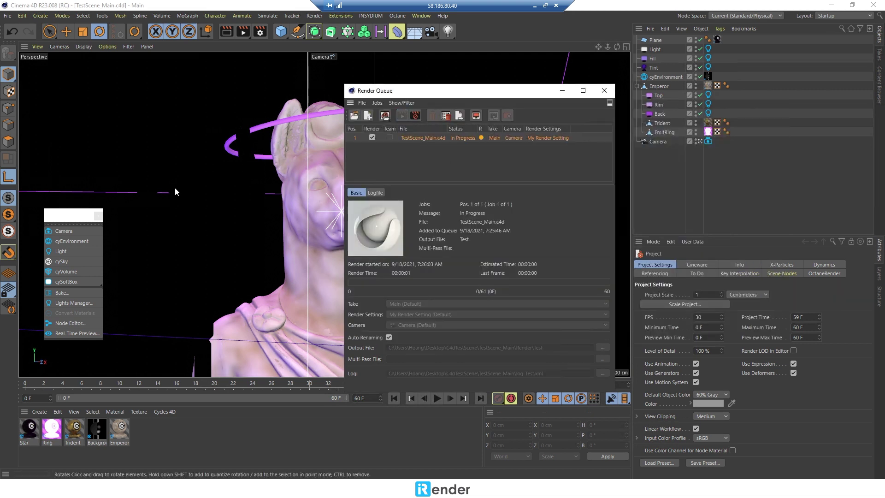
Open the Windows Task Manager's performance view and show the Cuda graph for GPU 0 and GPU 1.
{"action": "left_click_drag", "start_coordinate": [468, 91], "coordinate": [536, 93]}
{"action": "key", "text": "ctrl+shift+Escape"}
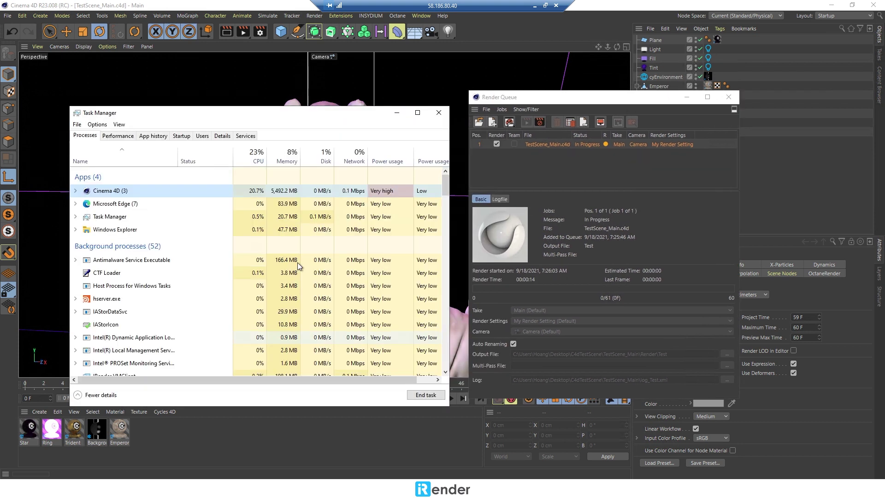
{"action": "left_click", "coordinate": [118, 135]}
{"action": "left_click", "coordinate": [343, 219]}
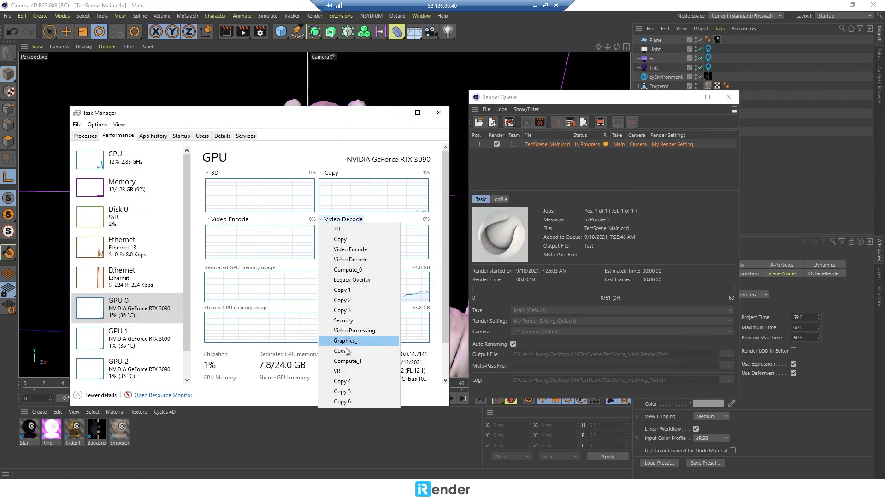
{"action": "left_click", "coordinate": [346, 351]}
{"action": "left_click", "coordinate": [125, 336]}
{"action": "left_click", "coordinate": [343, 219]}
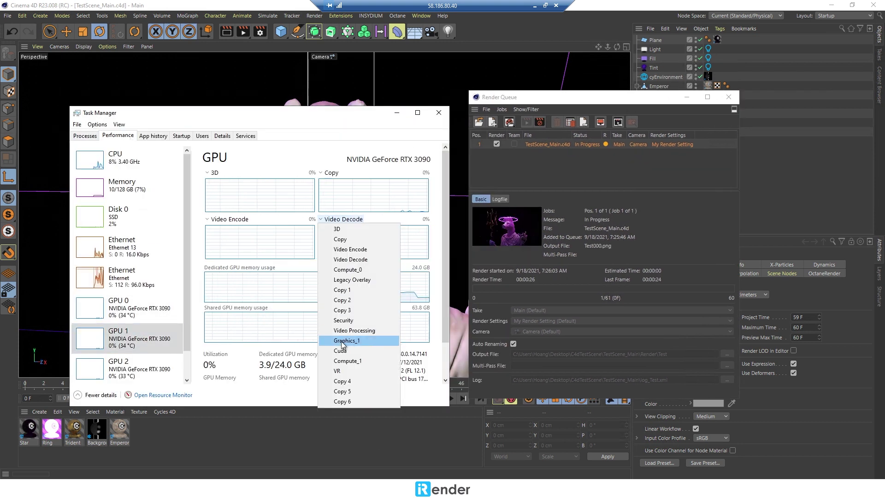
{"action": "left_click", "coordinate": [341, 350]}
Check the Cuda graphs of GPU 2 and GPU 3, and close Task Manager.
{"action": "scroll", "coordinate": [369, 277], "scroll_direction": "down", "scroll_amount": 1}
{"action": "scroll", "coordinate": [129, 277], "scroll_direction": "down", "scroll_amount": 1}
{"action": "scroll", "coordinate": [129, 323], "scroll_direction": "up", "scroll_amount": 1}
{"action": "left_click", "coordinate": [125, 365]}
{"action": "left_click", "coordinate": [344, 177]}
{"action": "left_click", "coordinate": [341, 308]}
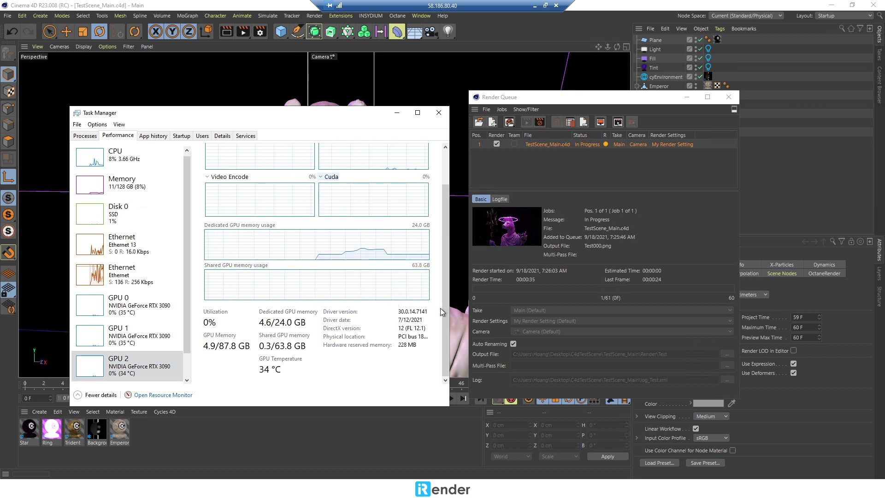
{"action": "scroll", "coordinate": [129, 322], "scroll_direction": "down", "scroll_amount": 1}
{"action": "left_click", "coordinate": [124, 366]}
{"action": "left_click", "coordinate": [331, 192]}
{"action": "left_click", "coordinate": [343, 324]}
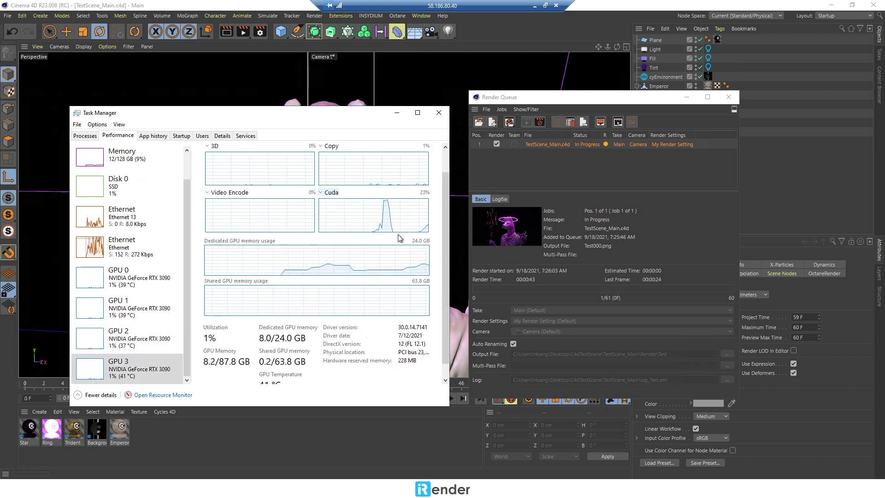
{"action": "left_click", "coordinate": [439, 113]}
Close the Render Queue and view a rendered frame from the Render folder in TestScene_Main.
{"action": "left_click_drag", "start_coordinate": [512, 102], "coordinate": [405, 79]}
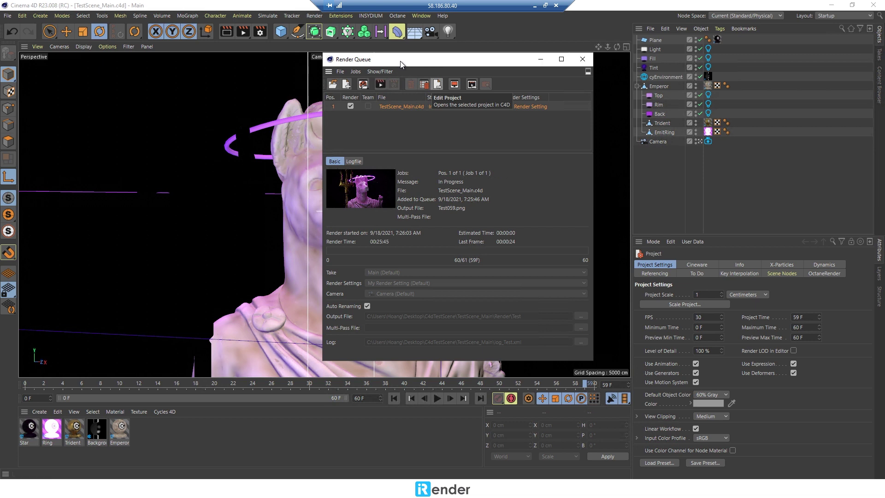
{"action": "left_click", "coordinate": [582, 59]}
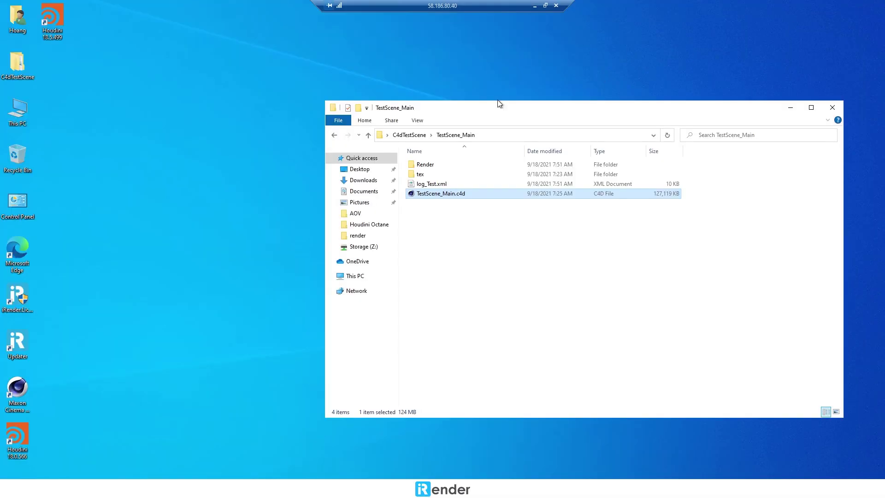
{"action": "double_click", "coordinate": [427, 166]}
{"action": "double_click", "coordinate": [431, 174]}
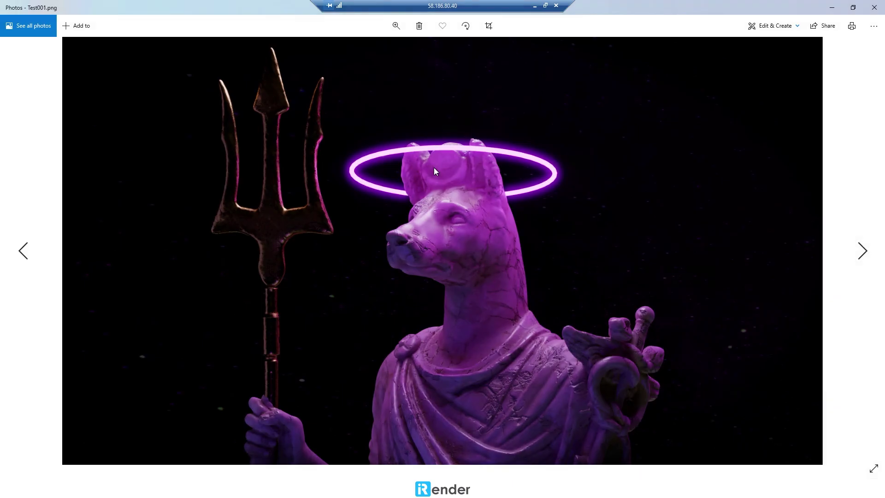
{"action": "key", "text": "alt+F4"}
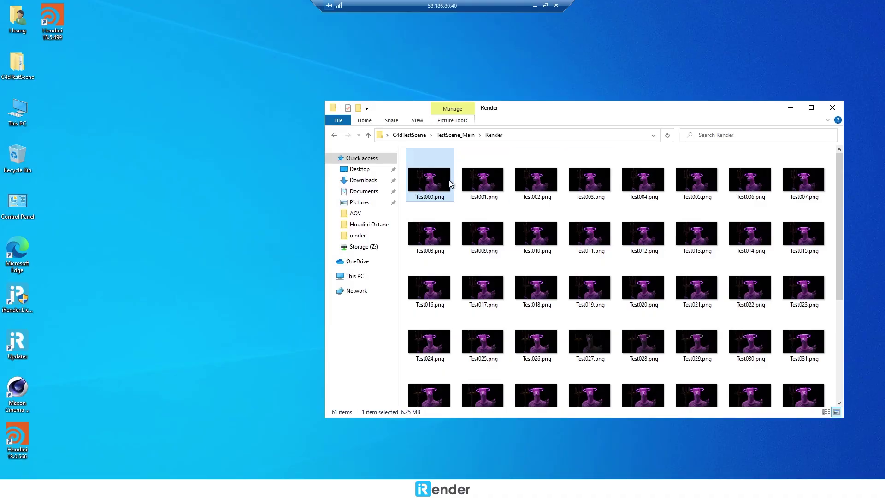
Copy the Render folder from TestScene_Main into the C4d folder on Storage (Z:).
{"action": "key", "text": "alt+Up"}
{"action": "right_click", "coordinate": [435, 165]}
{"action": "left_click", "coordinate": [471, 374]}
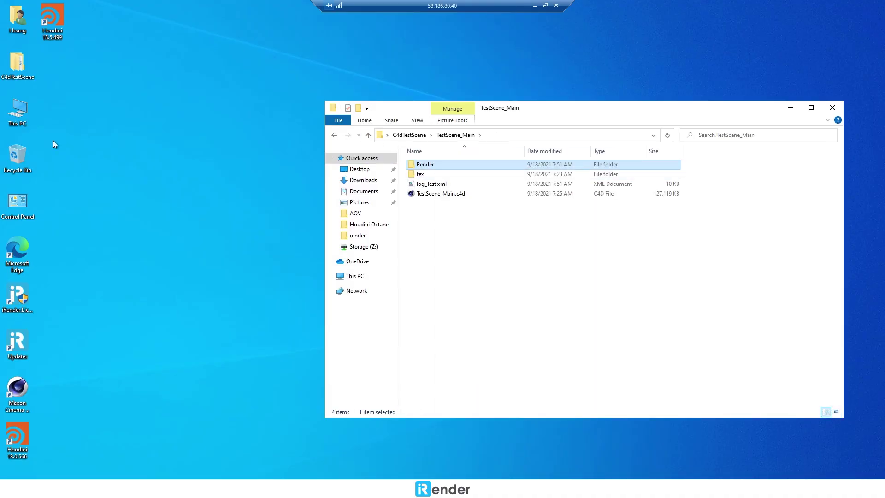
{"action": "double_click", "coordinate": [17, 110]}
{"action": "double_click", "coordinate": [573, 322]}
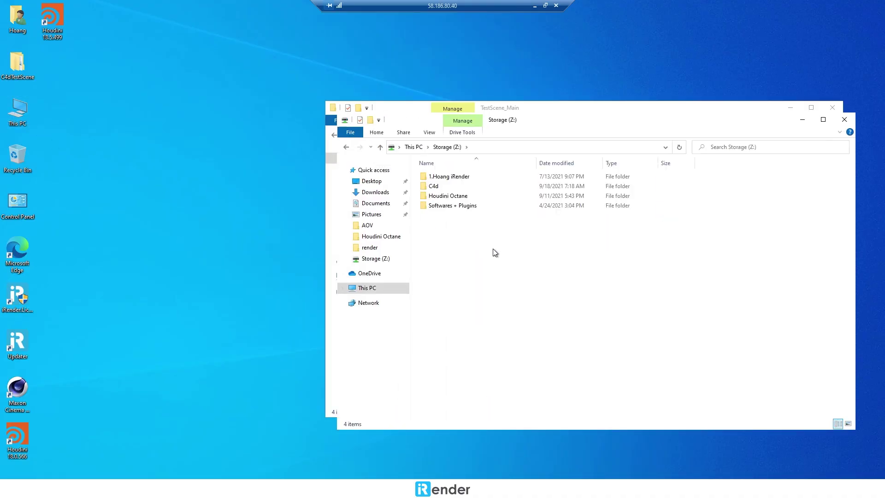
{"action": "double_click", "coordinate": [446, 187]}
{"action": "key", "text": "ctrl+v"}
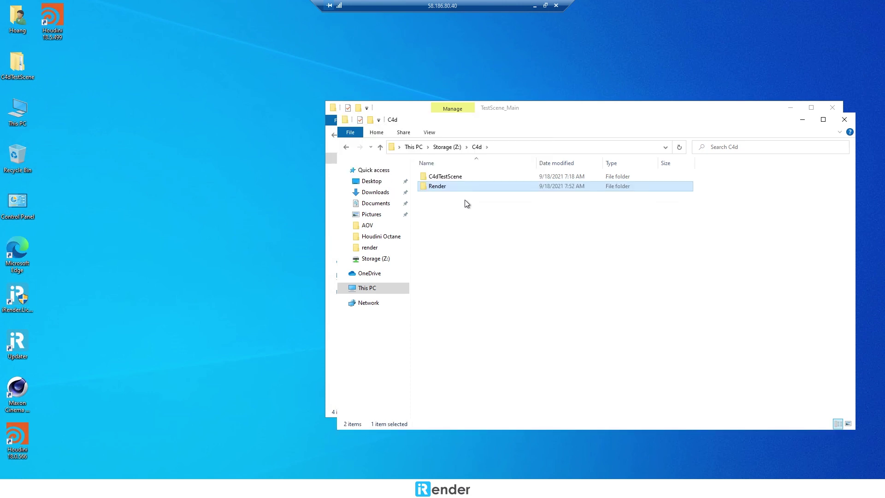
Disconnect the remote session and shut down the Houdini + C4D + Redshift + Octane machine in GPUHub, dismissing the feedback form.
{"action": "left_click", "coordinate": [556, 5]}
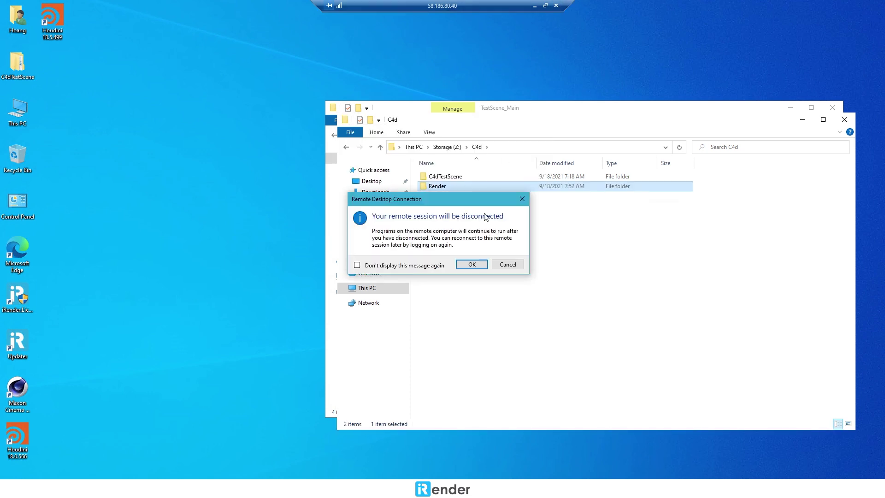
{"action": "left_click", "coordinate": [473, 264]}
{"action": "left_click", "coordinate": [784, 274]}
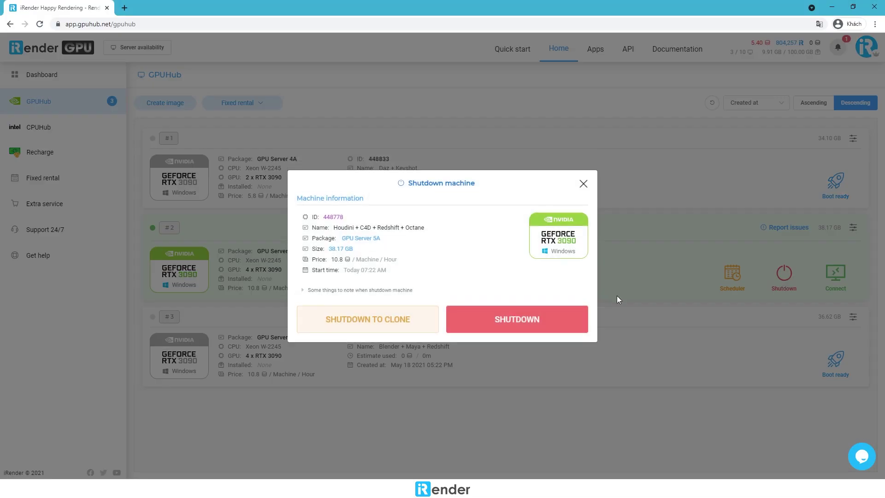
{"action": "left_click", "coordinate": [538, 319]}
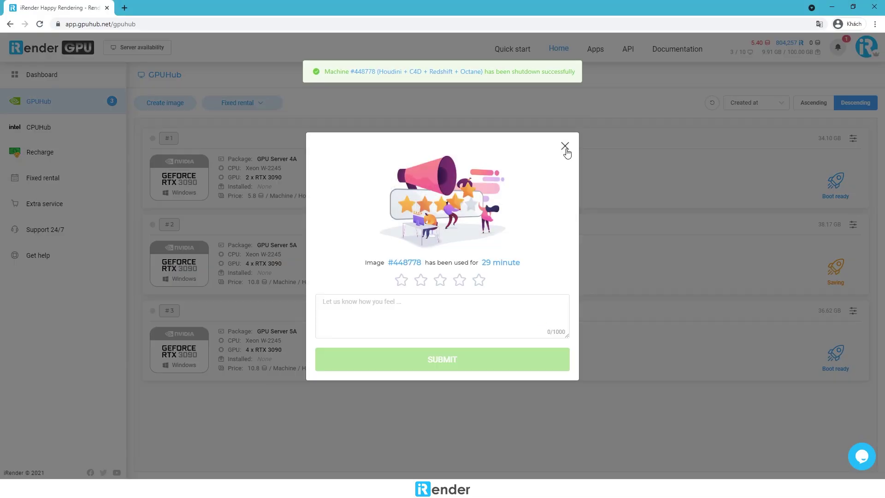
{"action": "left_click", "coordinate": [565, 147]}
Switch to GpuHub Sync, refresh the C4d storage folder and download its Render folder to the local computer.
{"action": "left_click", "coordinate": [482, 469]}
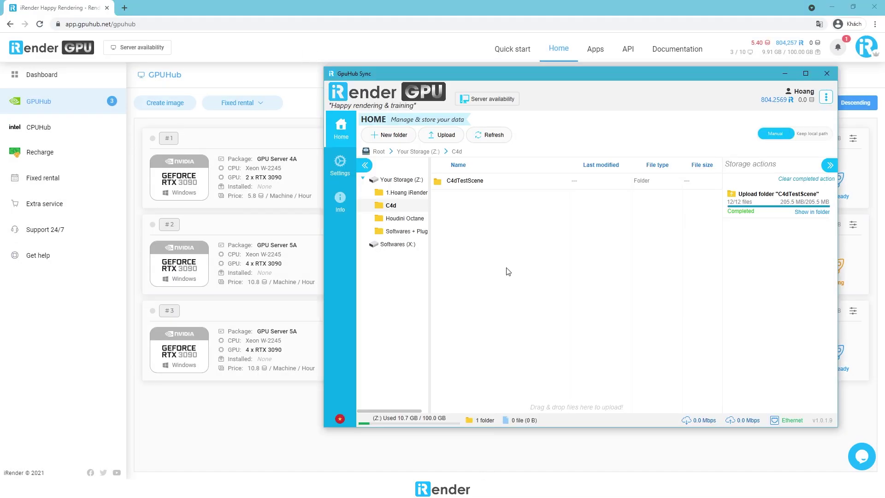
{"action": "left_click", "coordinate": [488, 139]}
{"action": "left_click", "coordinate": [599, 231]}
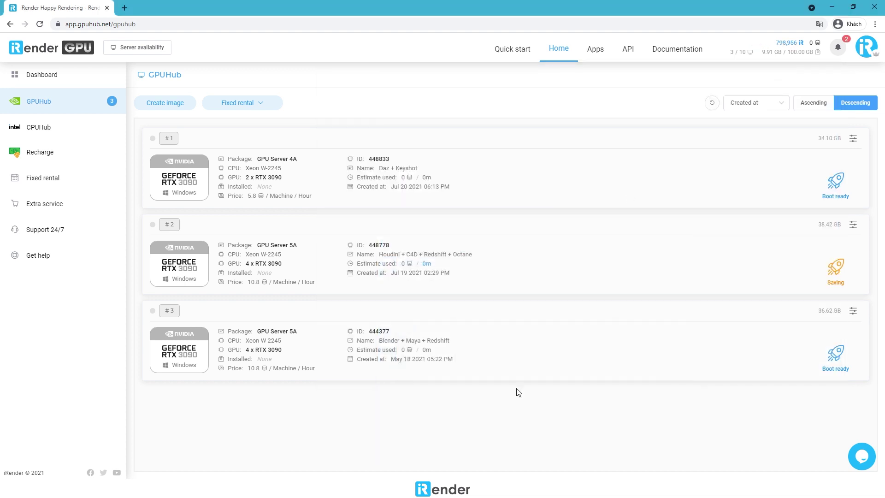
{"action": "right_click", "coordinate": [511, 198]}
{"action": "left_click", "coordinate": [521, 208]}
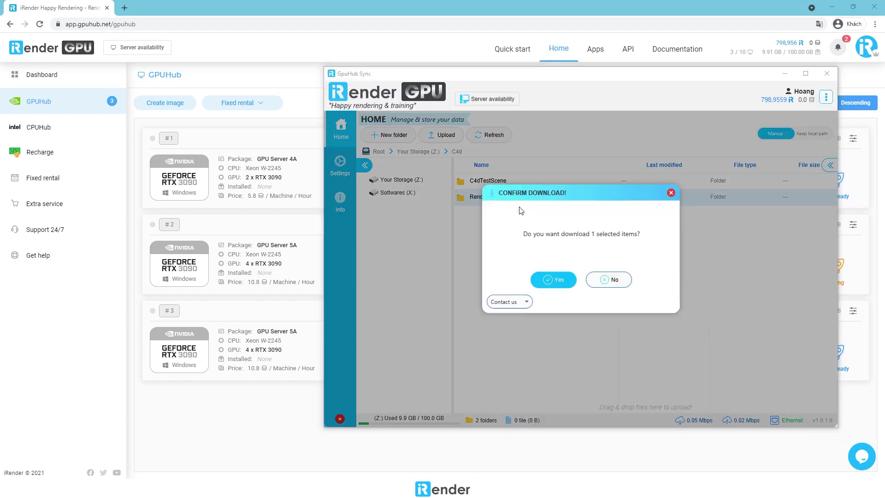
{"action": "left_click", "coordinate": [554, 280]}
{"action": "left_click", "coordinate": [671, 316]}
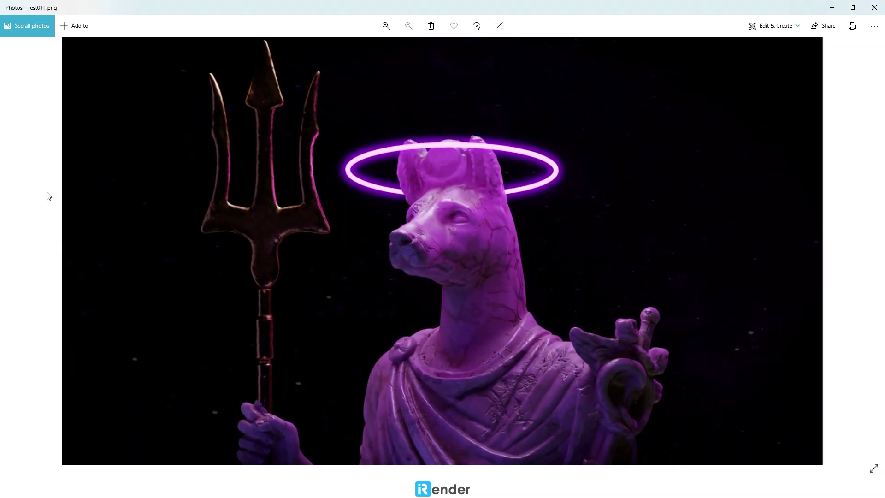
Look through the rendered frames in Photos from Test011.png to Test060.png.
{"action": "key", "text": "Right"}
{"action": "key", "text": "Right"}
{"action": "key", "text": "Right"}
{"action": "key", "text": "Right"}
{"action": "key", "text": "Right"}
{"action": "key", "text": "Right"}
{"action": "key", "text": "Right"}
{"action": "key", "text": "Right"}
{"action": "key", "text": "Right"}
{"action": "key", "text": "Right"}
{"action": "key", "text": "Right"}
{"action": "key", "text": "Right"}
{"action": "key", "text": "Right"}
{"action": "key", "text": "Right"}
{"action": "key", "text": "Right"}
{"action": "key", "text": "Right"}
{"action": "key", "text": "Right"}
{"action": "key", "text": "Right"}
{"action": "key", "text": "Right"}
{"action": "key", "text": "Right"}
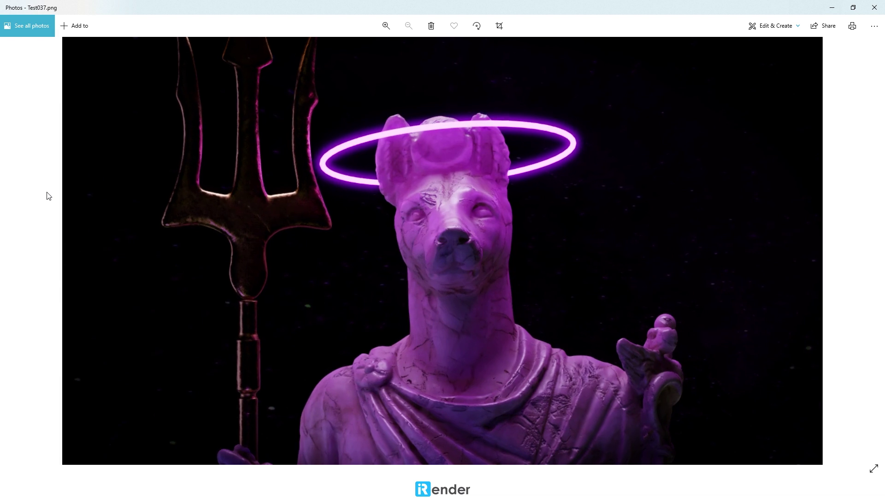
{"action": "key", "text": "Right"}
{"action": "key", "text": "Right"}
{"action": "key", "text": "Right"}
{"action": "key", "text": "Right"}
{"action": "key", "text": "Right"}
{"action": "key", "text": "Right"}
{"action": "key", "text": "Right"}
{"action": "key", "text": "Right"}
{"action": "key", "text": "Right"}
{"action": "key", "text": "Right"}
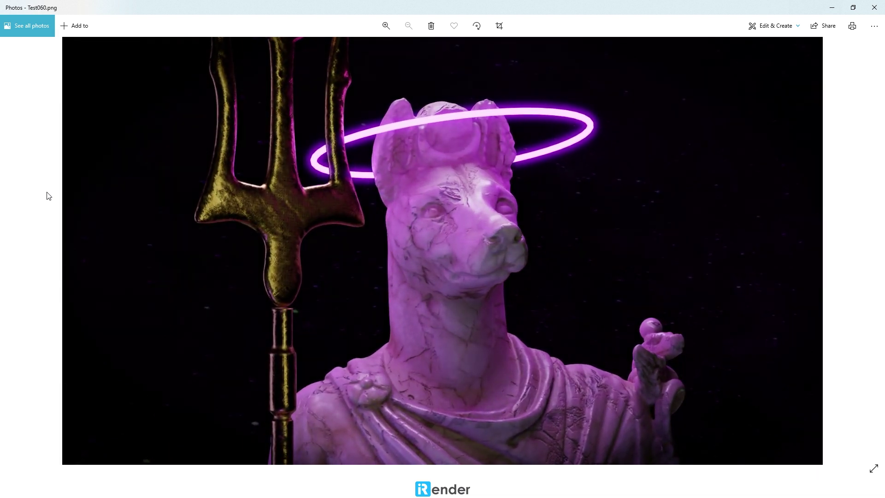